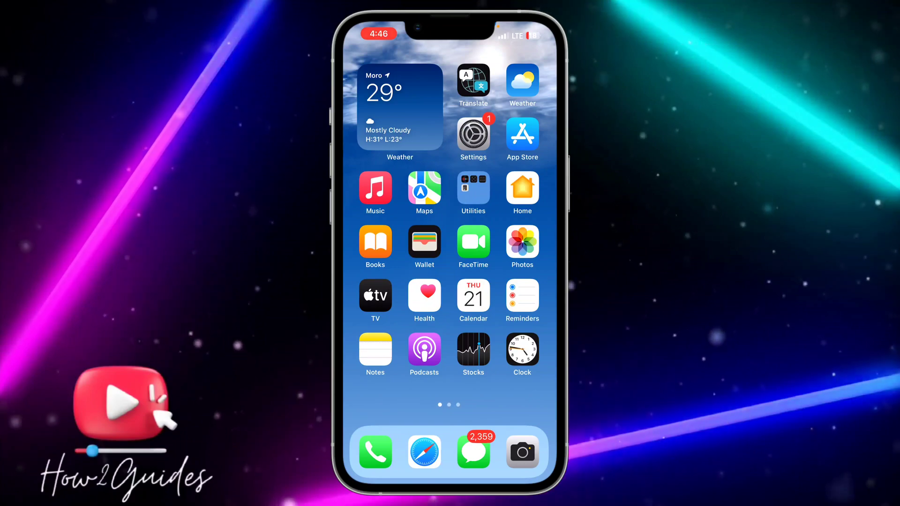
- In a Messages conversation, expand the iMessage app drawer to the full app list
click(473, 452)
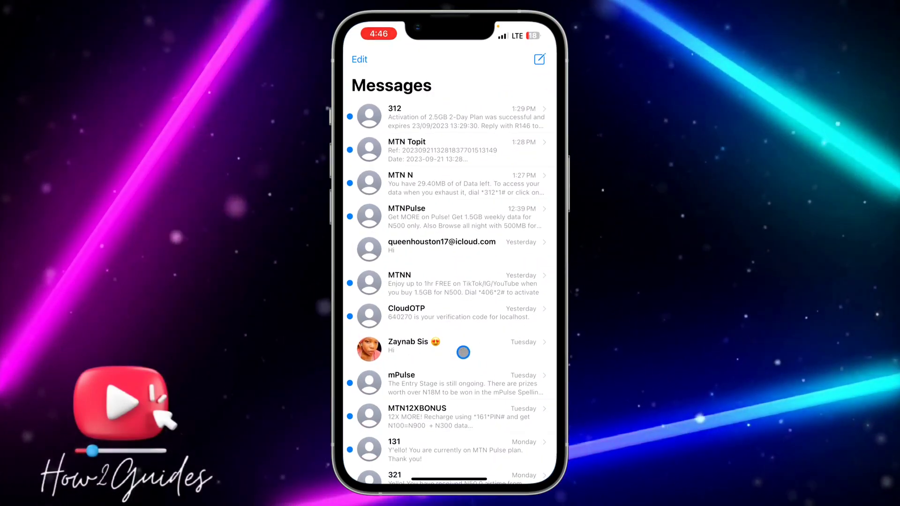
click(460, 355)
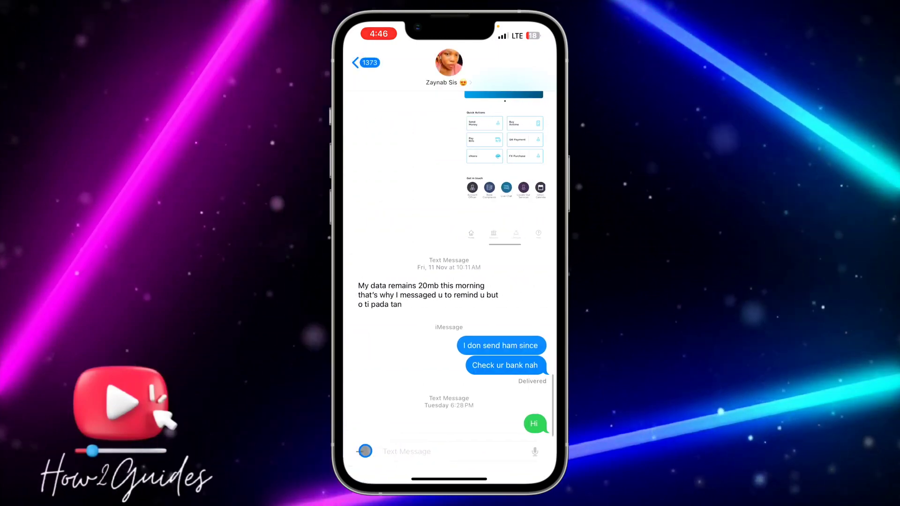
click(365, 450)
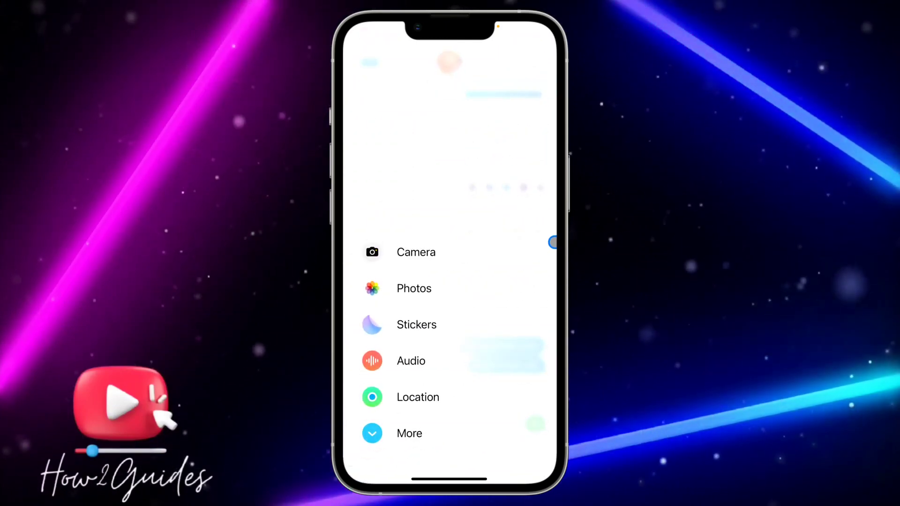
drag(534, 304, 381, 204)
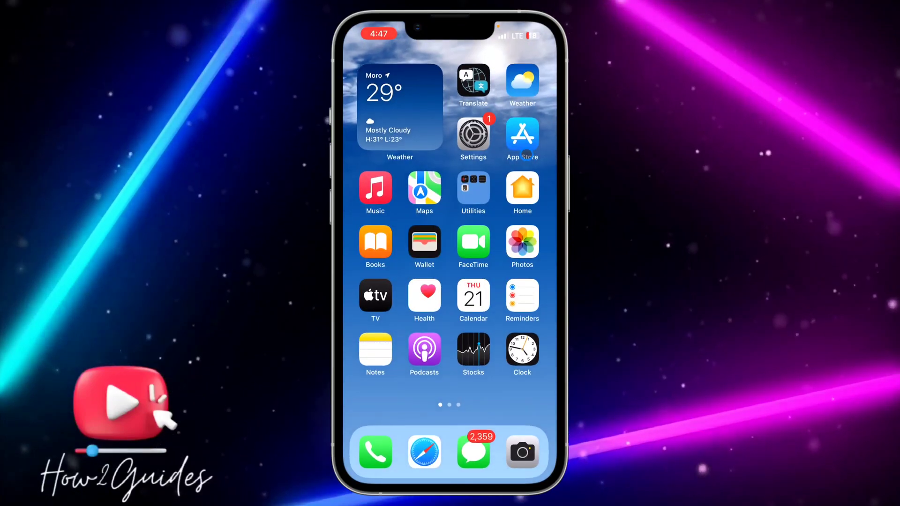
- View the home-screen screenshot full screen from the photo library
click(473, 133)
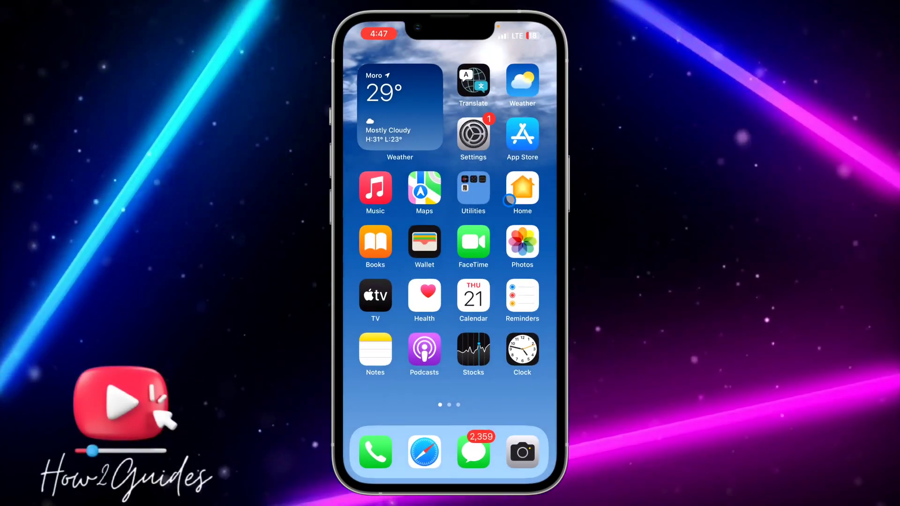
click(511, 237)
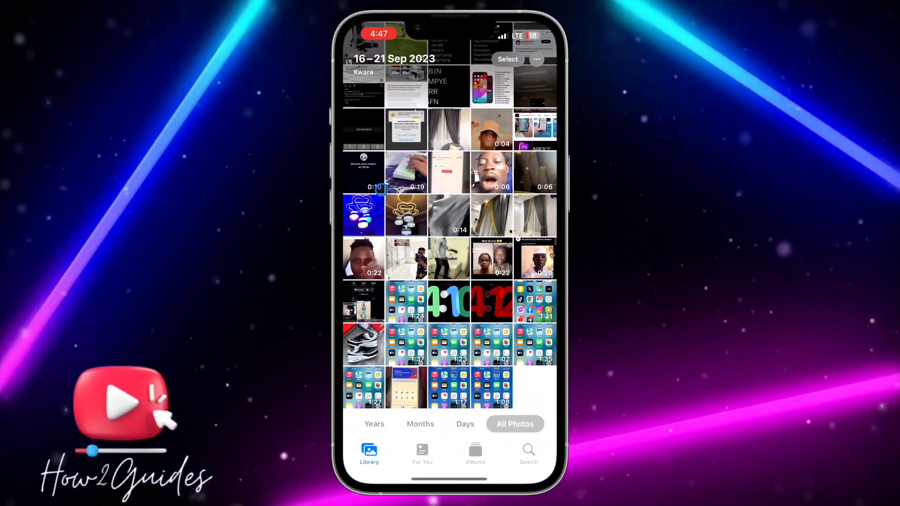
scroll(443, 148, up, 2)
click(491, 122)
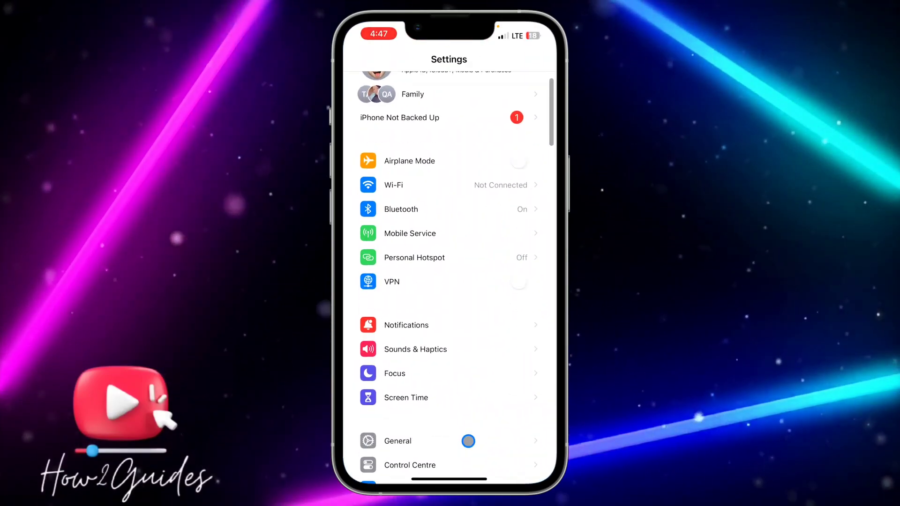
click(468, 441)
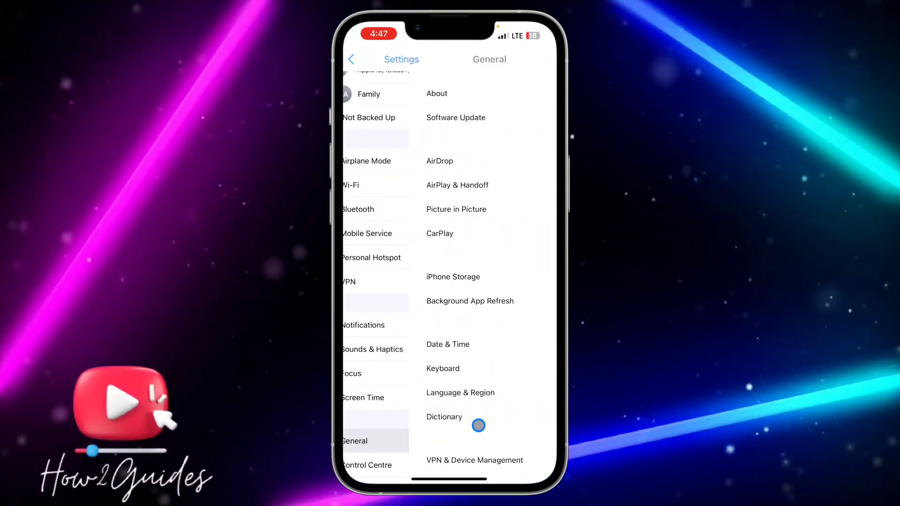
click(457, 123)
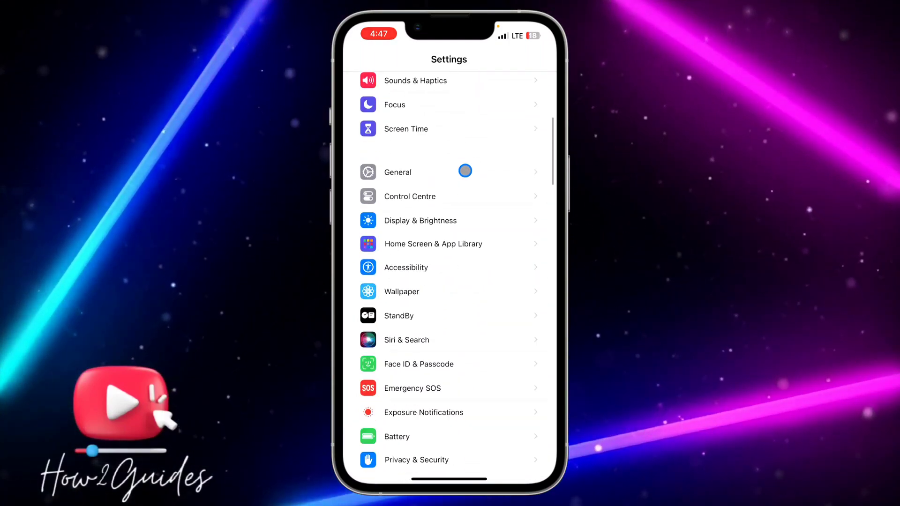
scroll(464, 170, down, 5)
scroll(464, 171, down, 2)
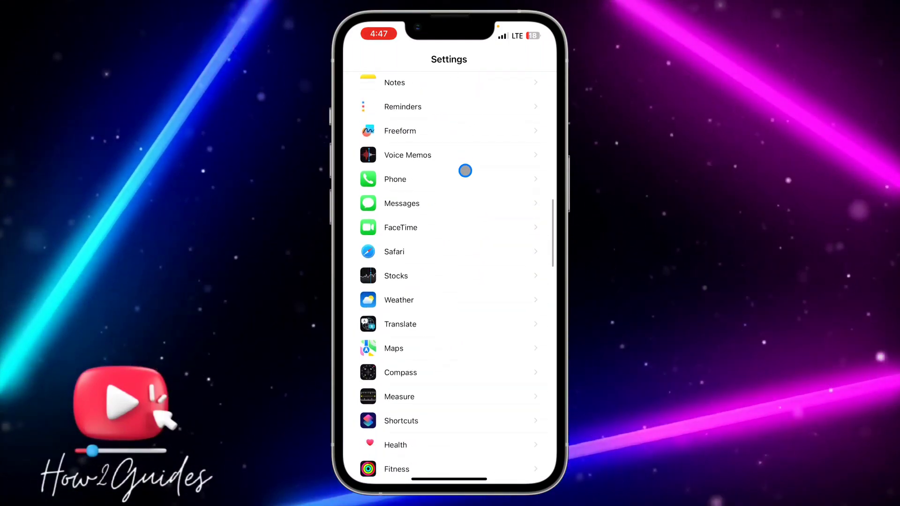
- Open Messages settings, showing iMessage on with two send-and-receive addresses
click(464, 201)
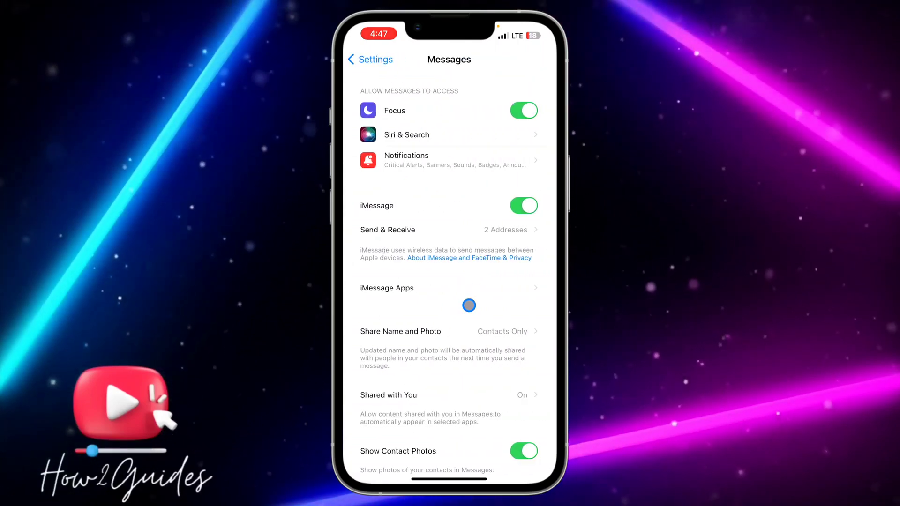
- Turn off the Google Photos app in the iMessage Apps list
click(468, 294)
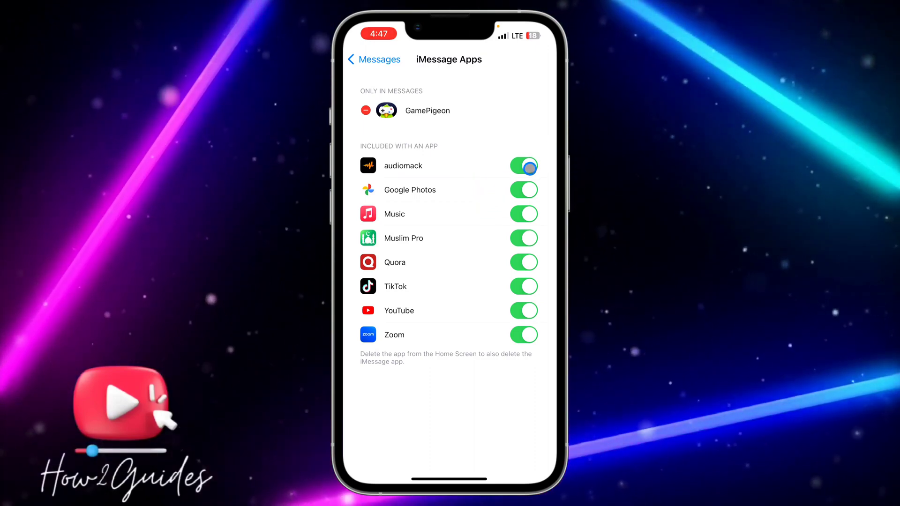
click(527, 190)
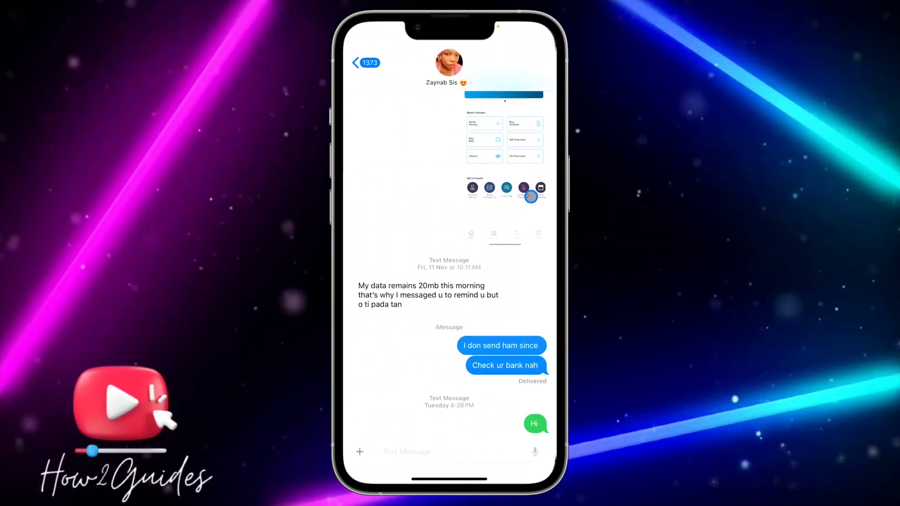
- Show the full iMessage app list in a conversation to confirm audiomack is gone
click(359, 451)
click(401, 432)
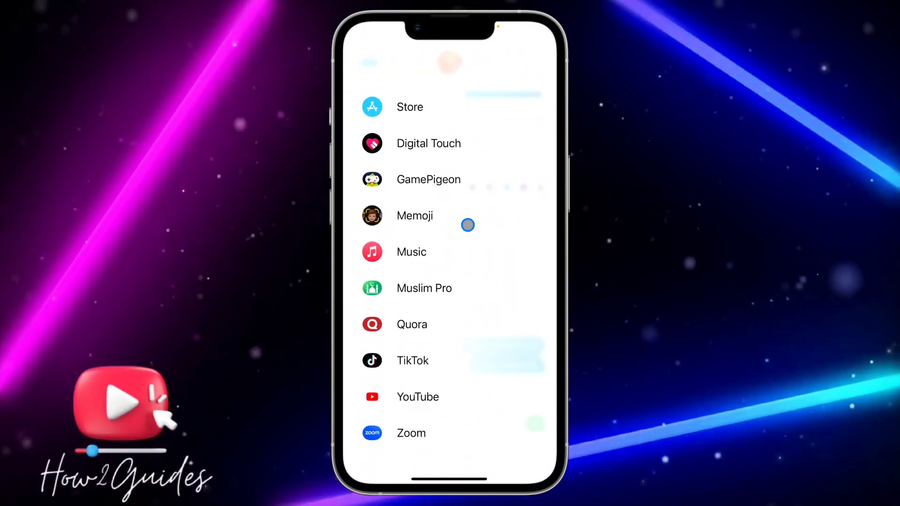